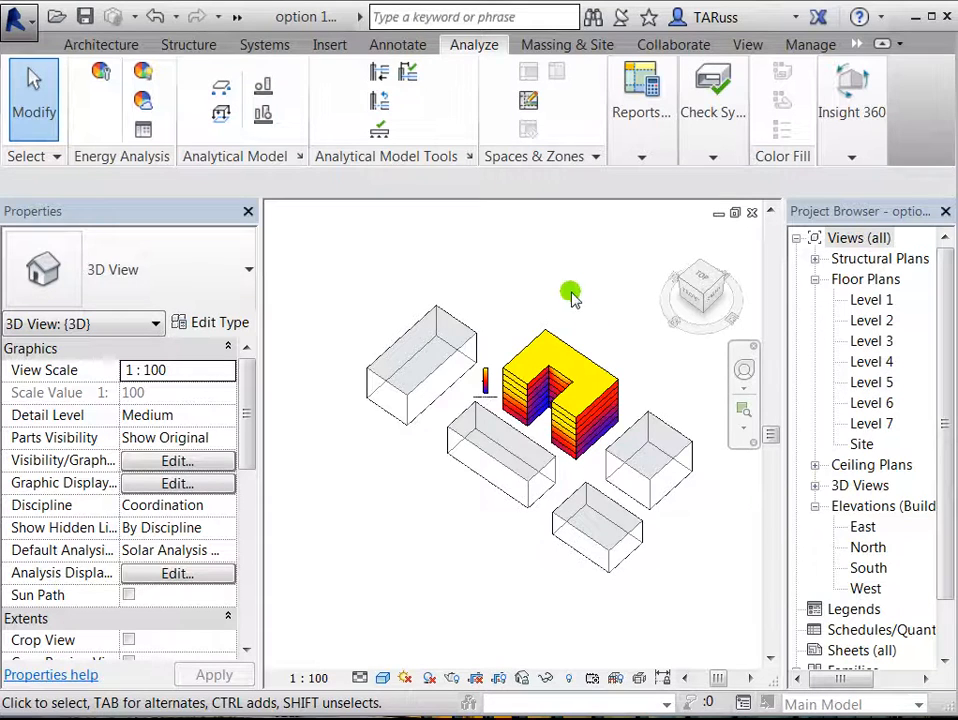
Step: Export the 3D view as an FBX file named "FLOW DESIGN EXPORT mass option 1" to the Desktop
middle_click_drag(602, 350, 582, 372)
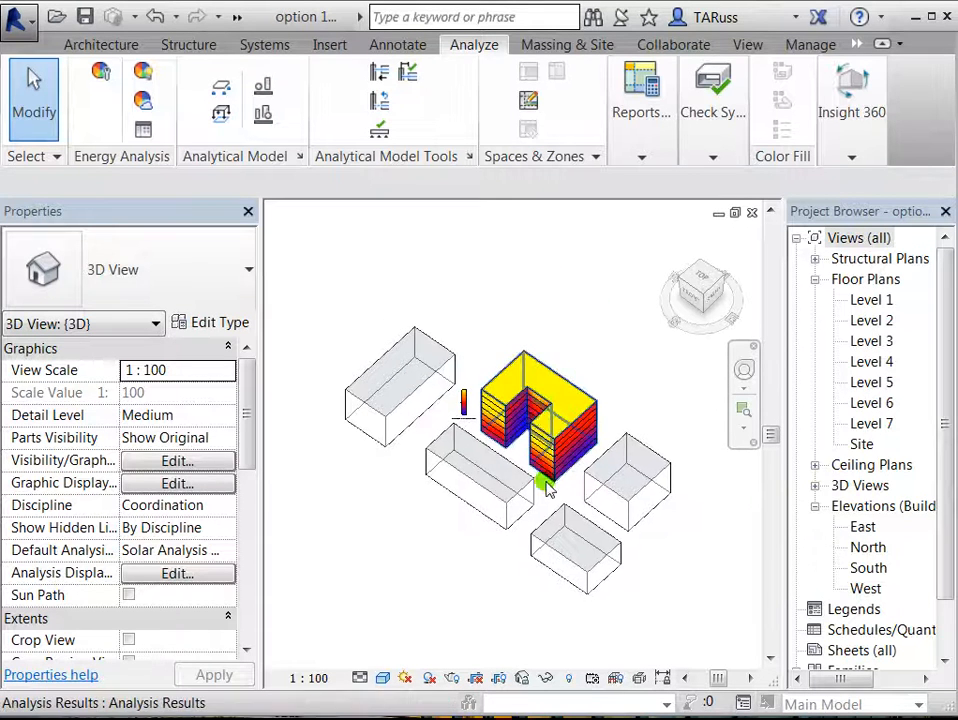
scroll(538, 420, "up", 1)
middle_click_drag(547, 452, 562, 429)
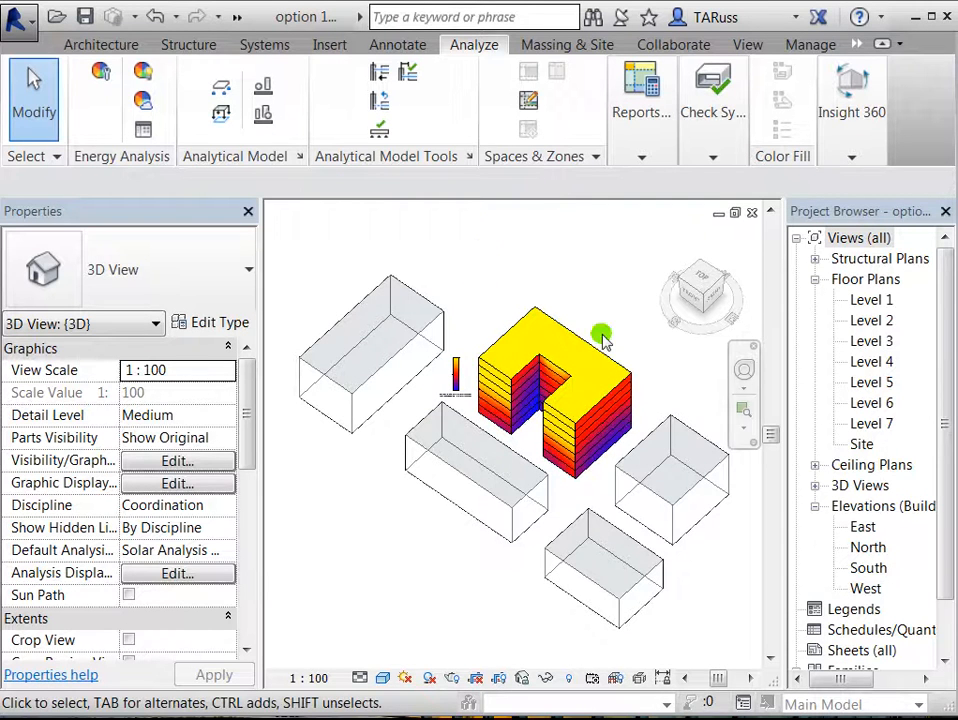
left_click(20, 20)
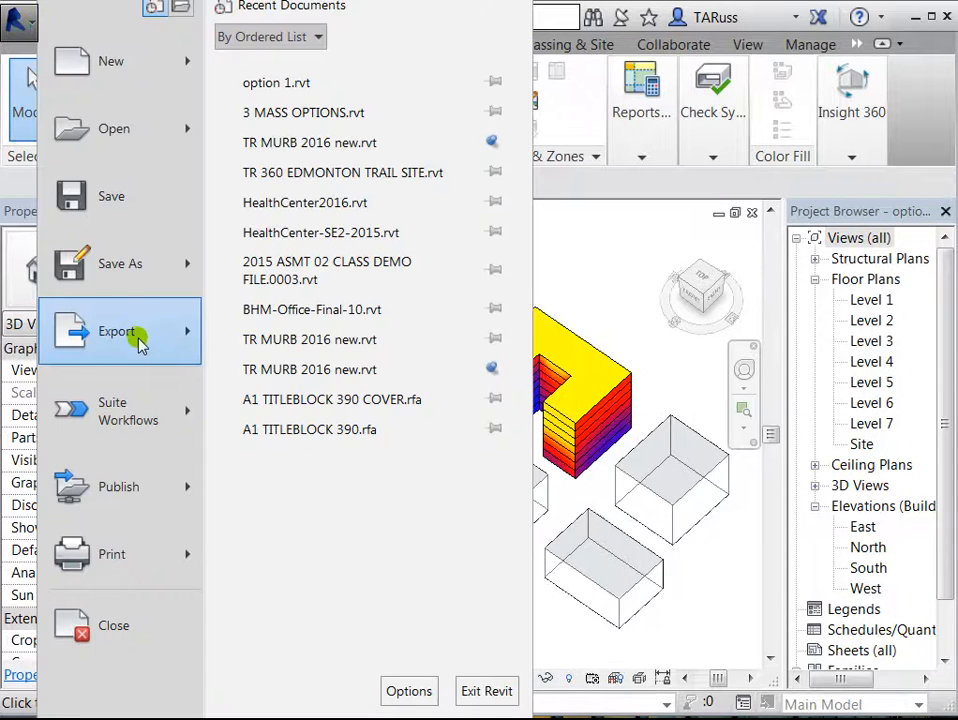
mouse_move(140, 345)
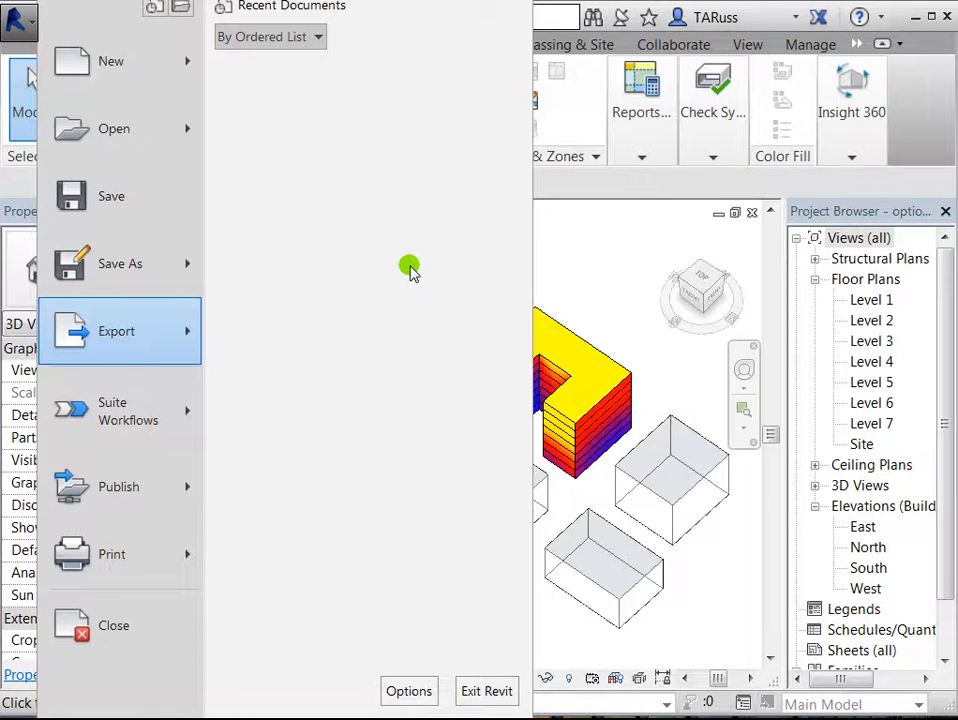
left_click(396, 262)
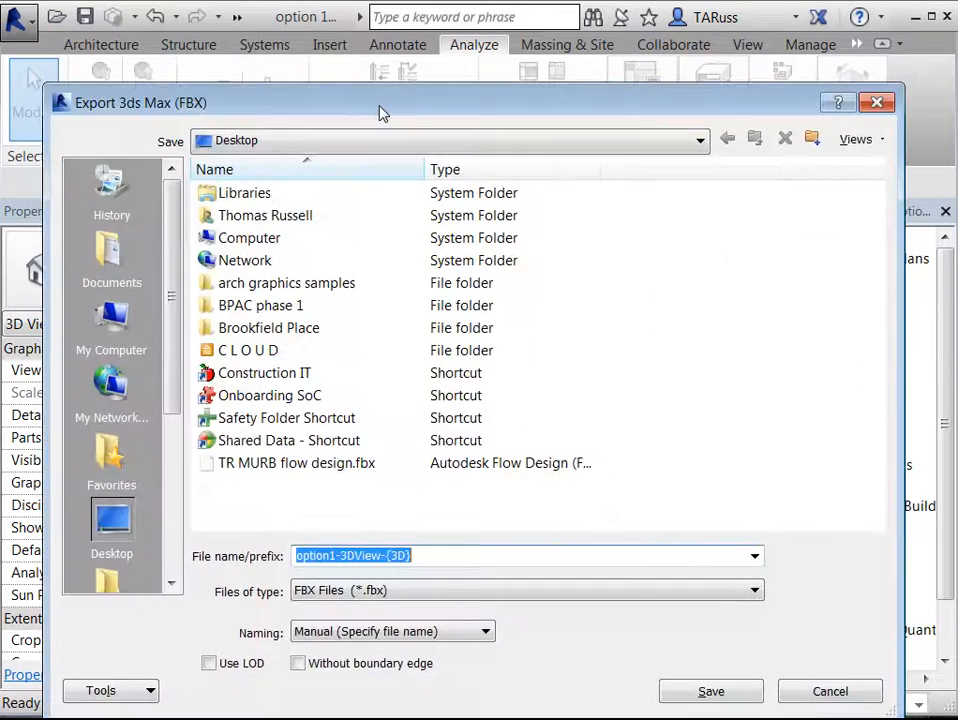
left_click_drag(381, 111, 366, 49)
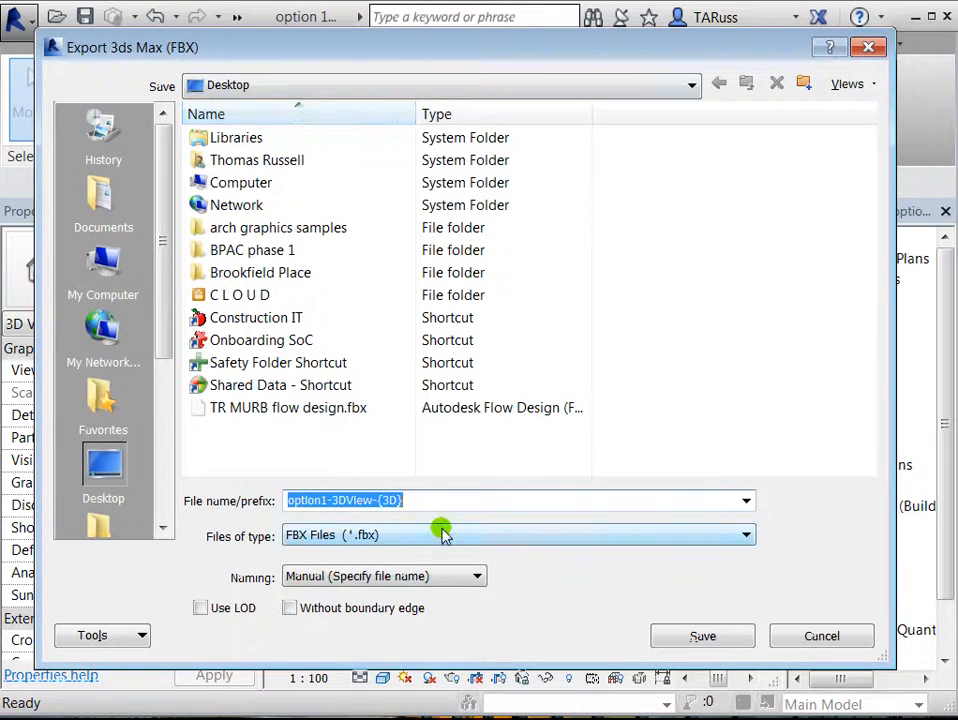
type("FLOW DESIGN")
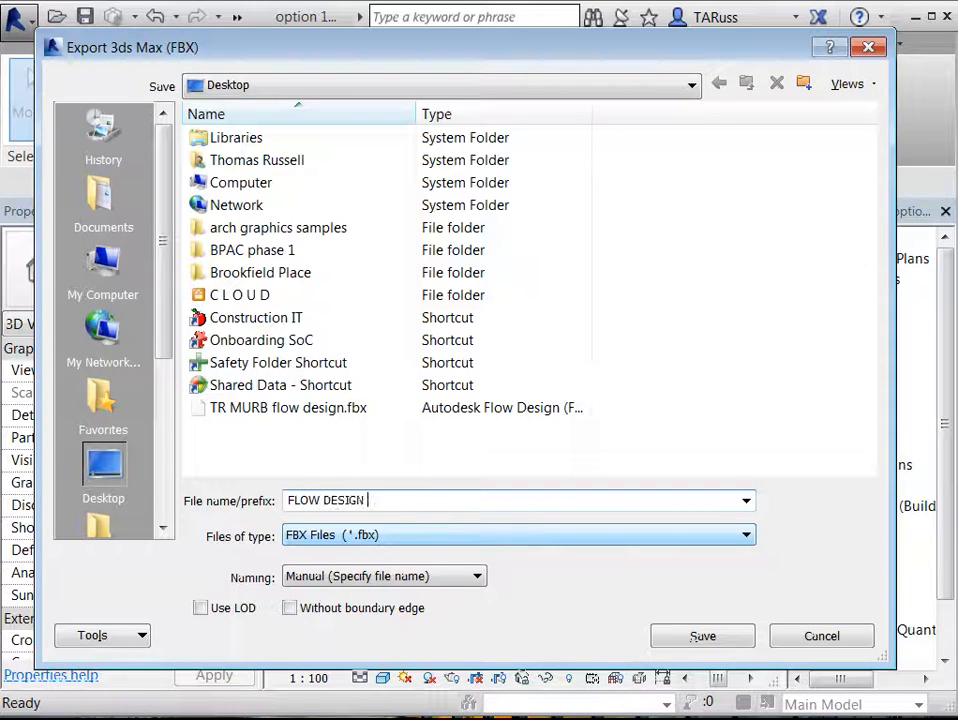
type(" EXPORT mass option 1")
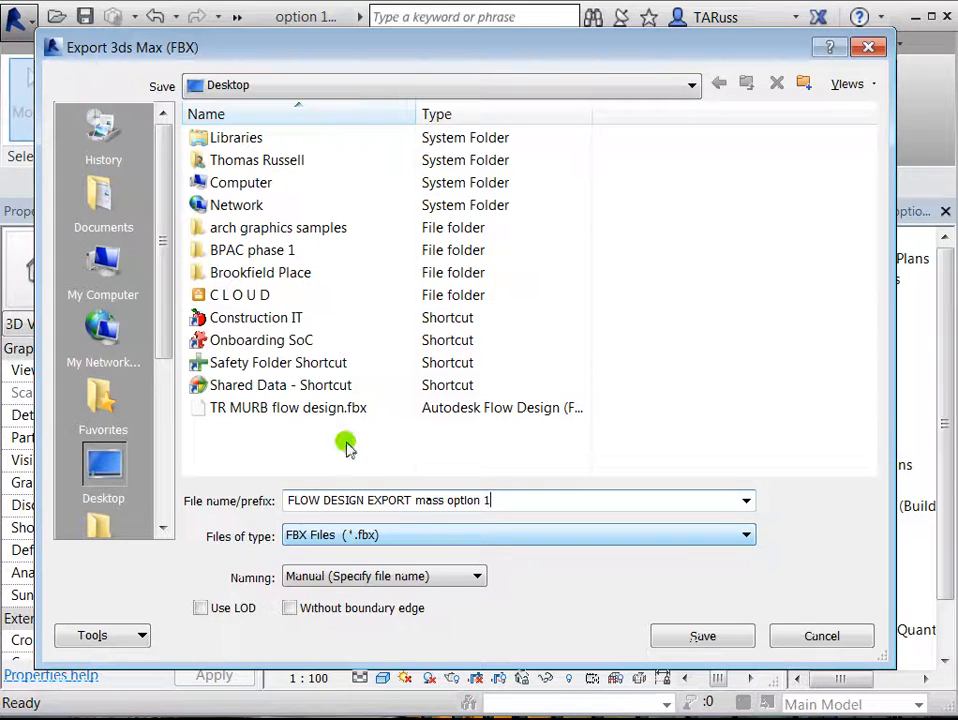
left_click(710, 636)
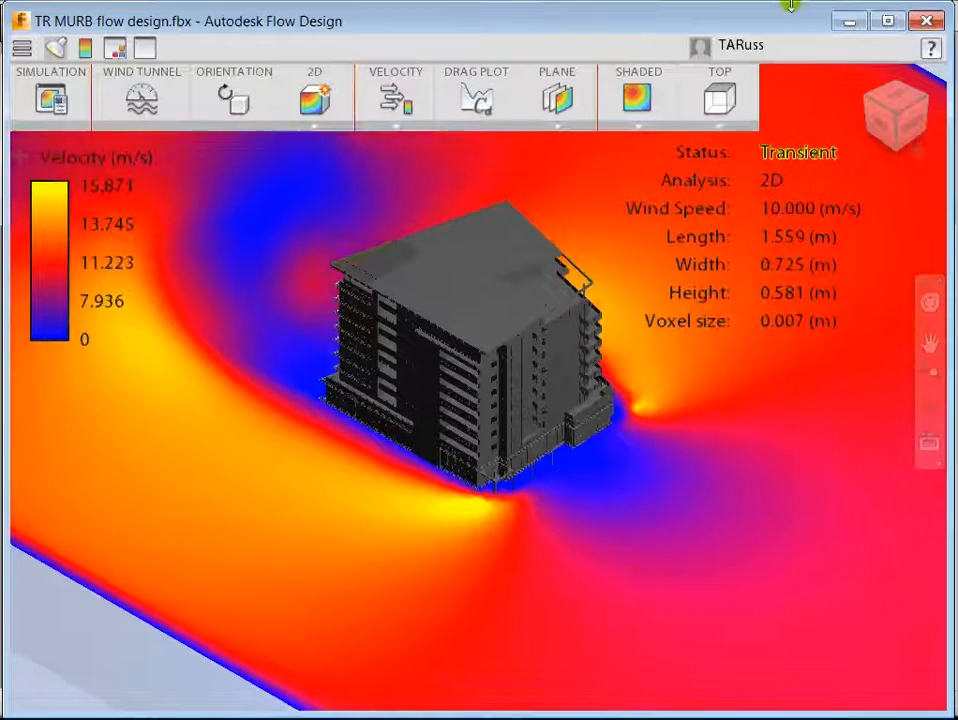
Step: Switch to Autodesk Flow Design and close the TR MURB flow design.fbx simulation window
left_click(847, 22)
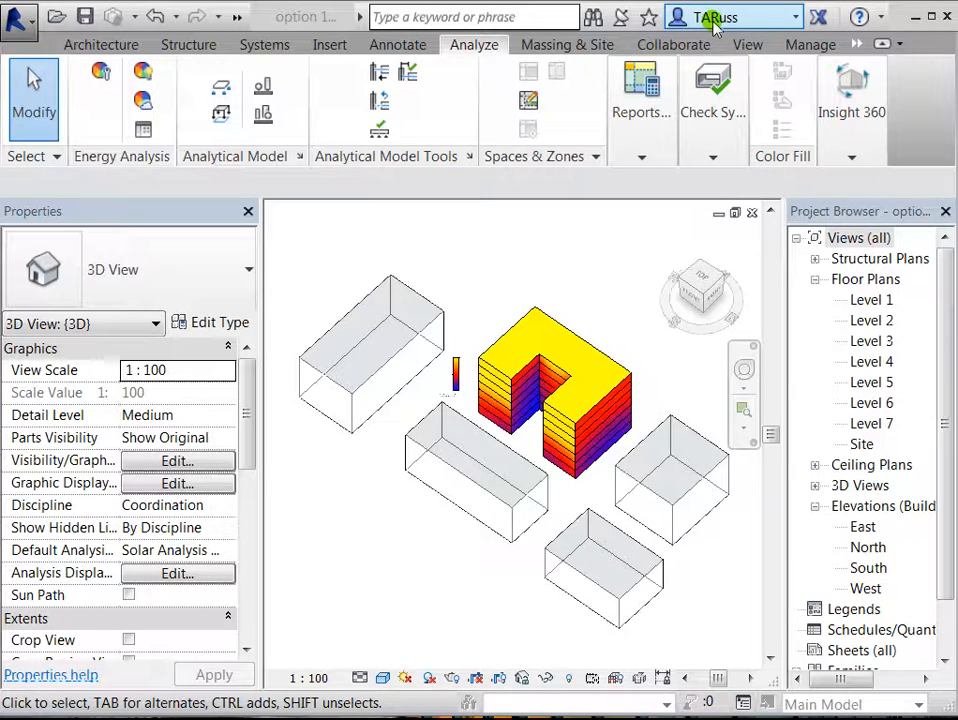
key("alt+Tab")
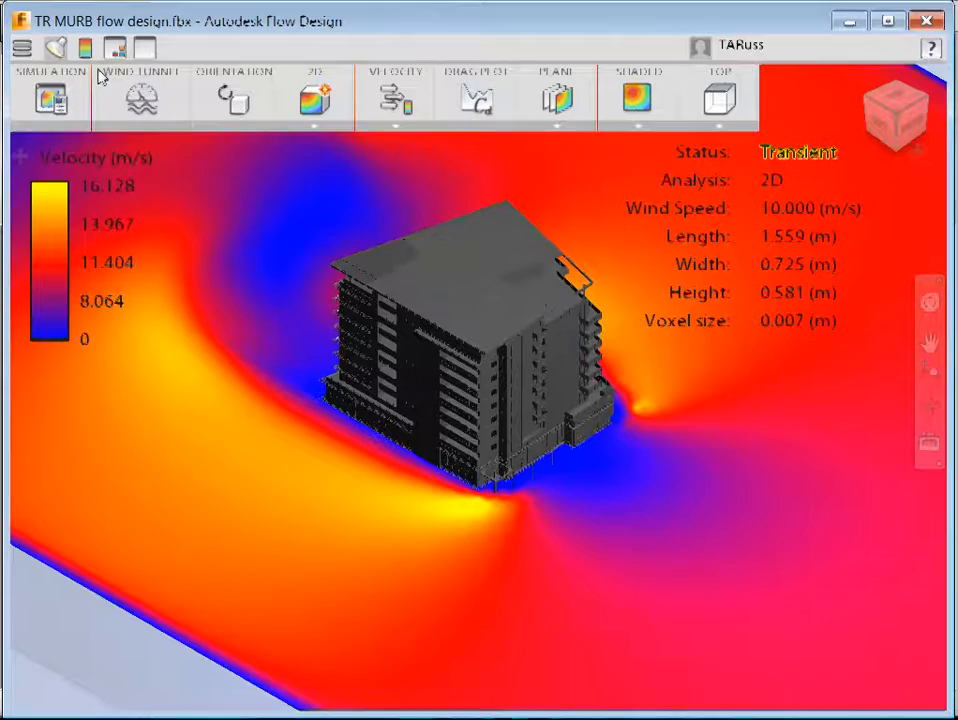
left_click(928, 21)
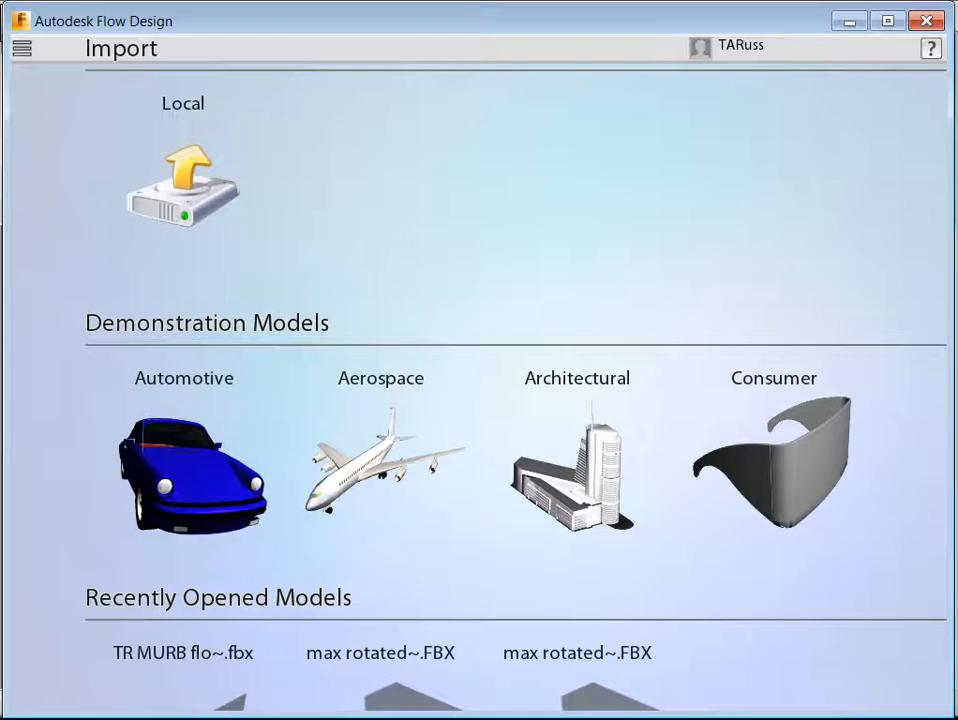
Step: Import the local model FLOW DESIGN EXPORT mass option 1.fbx from the Desktop into Autodesk Flow Design
mouse_move(222, 26)
left_mouse_down()
mouse_move(229, 32)
mouse_move(219, 26)
left_mouse_up()
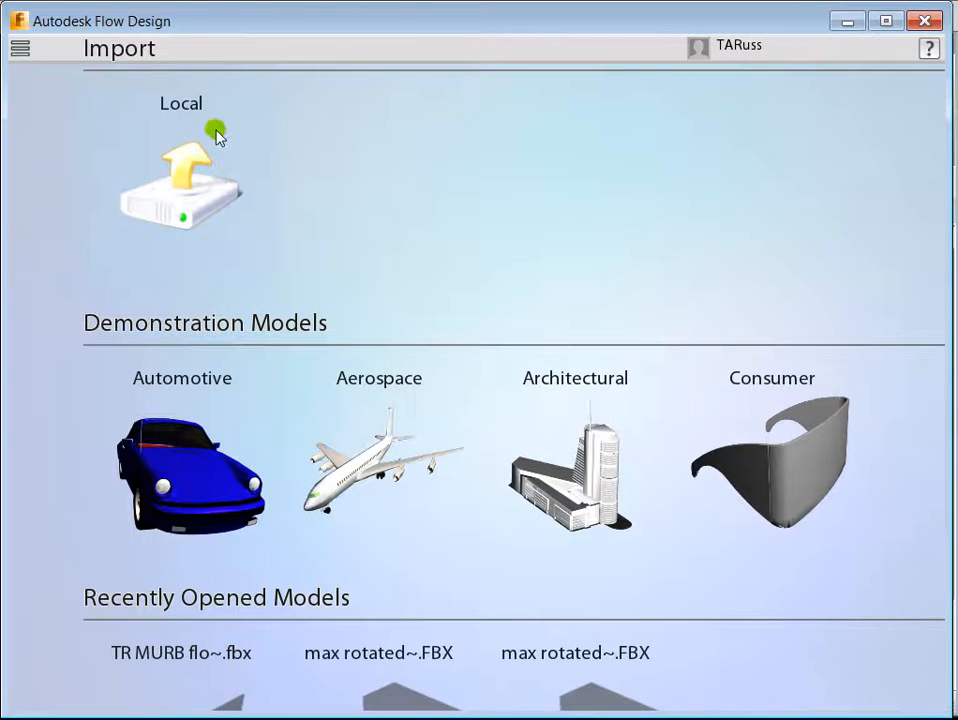
left_click(190, 189)
left_click_drag(934, 267, 937, 380)
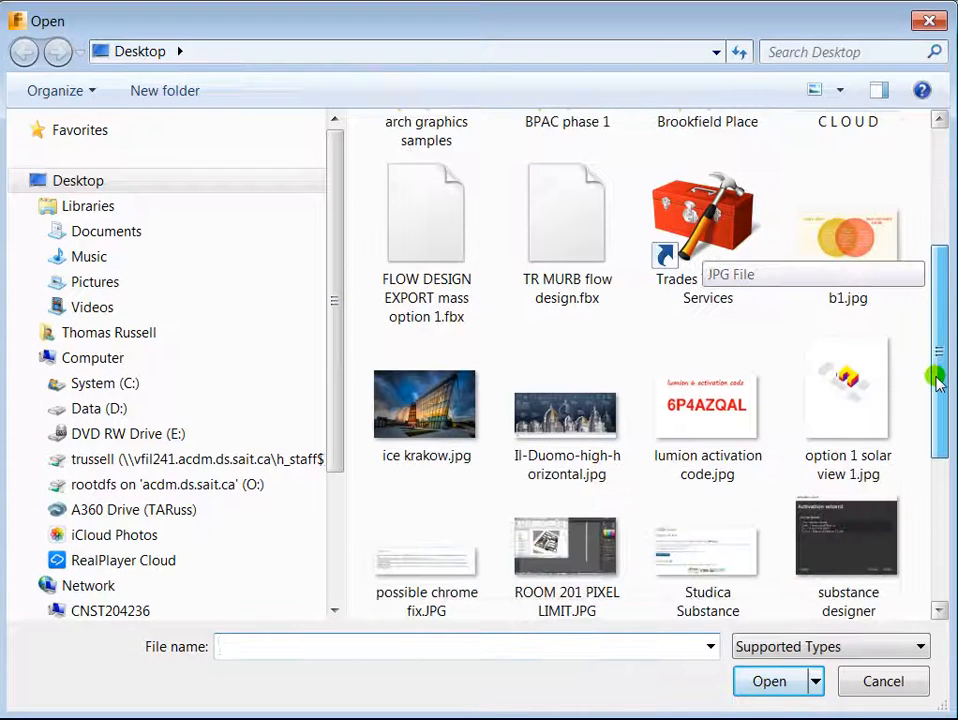
left_click(437, 254)
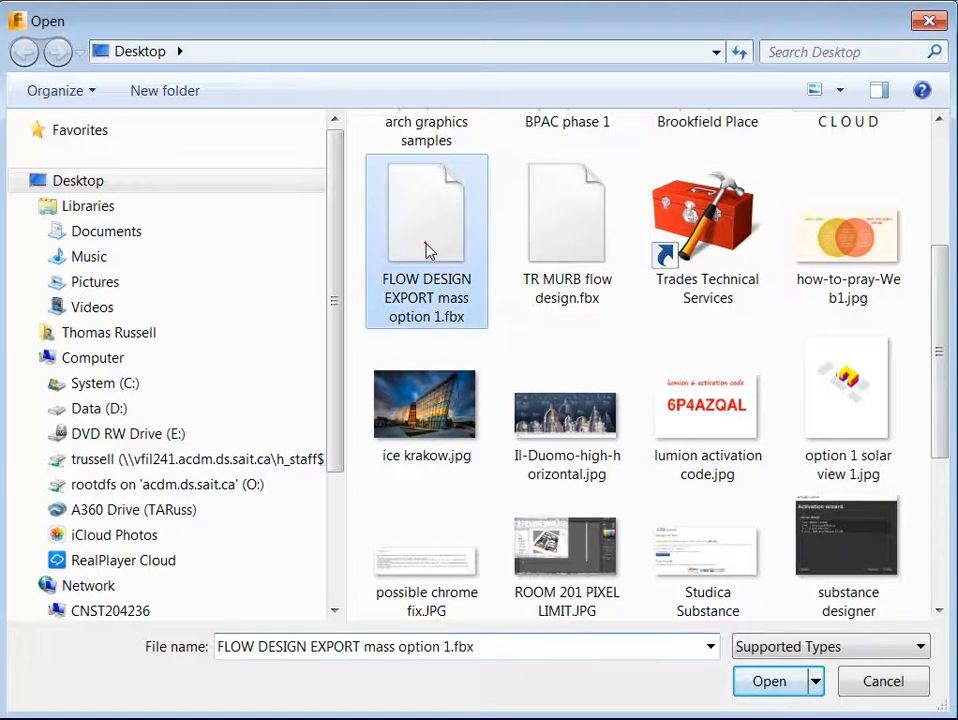
left_click(769, 681)
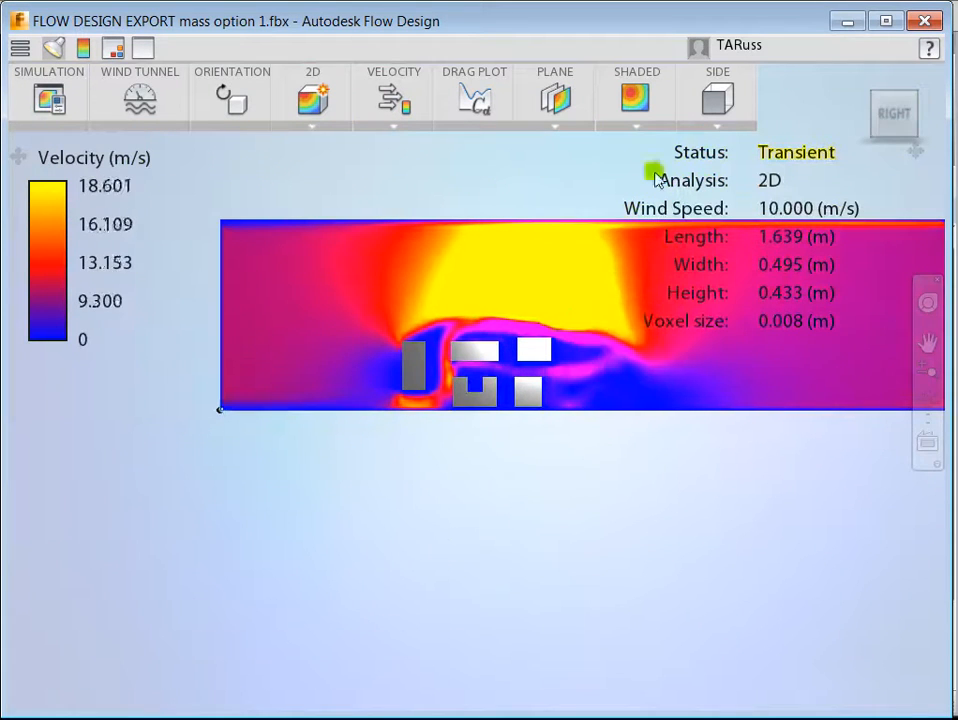
Step: View the wind tunnel isometrically and set the model orientation's X angle to 90 degrees
left_click(881, 96)
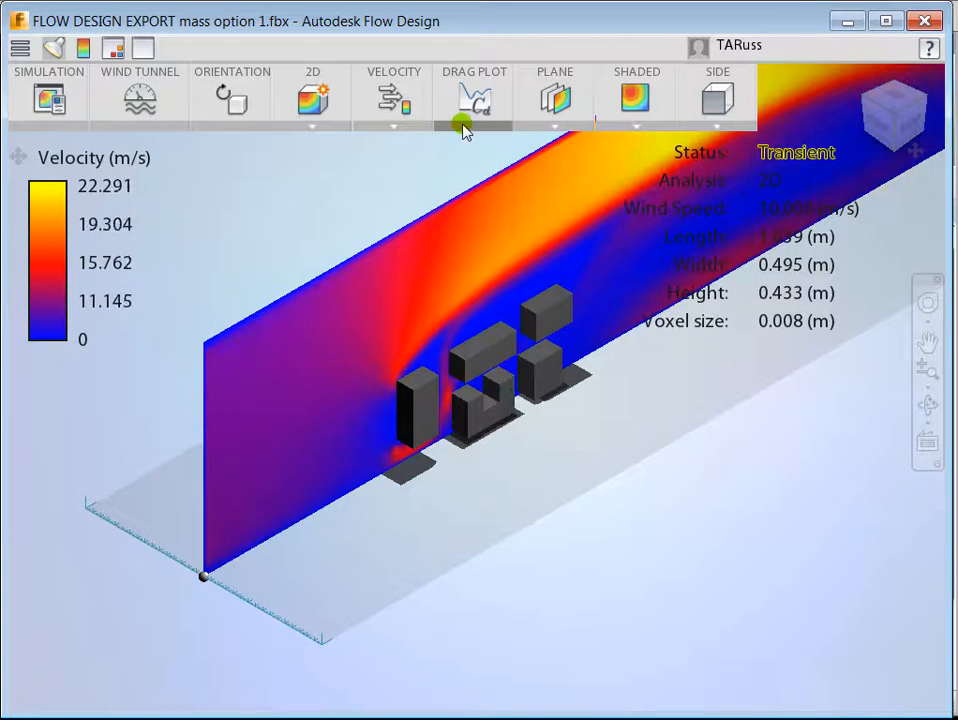
left_click(228, 102)
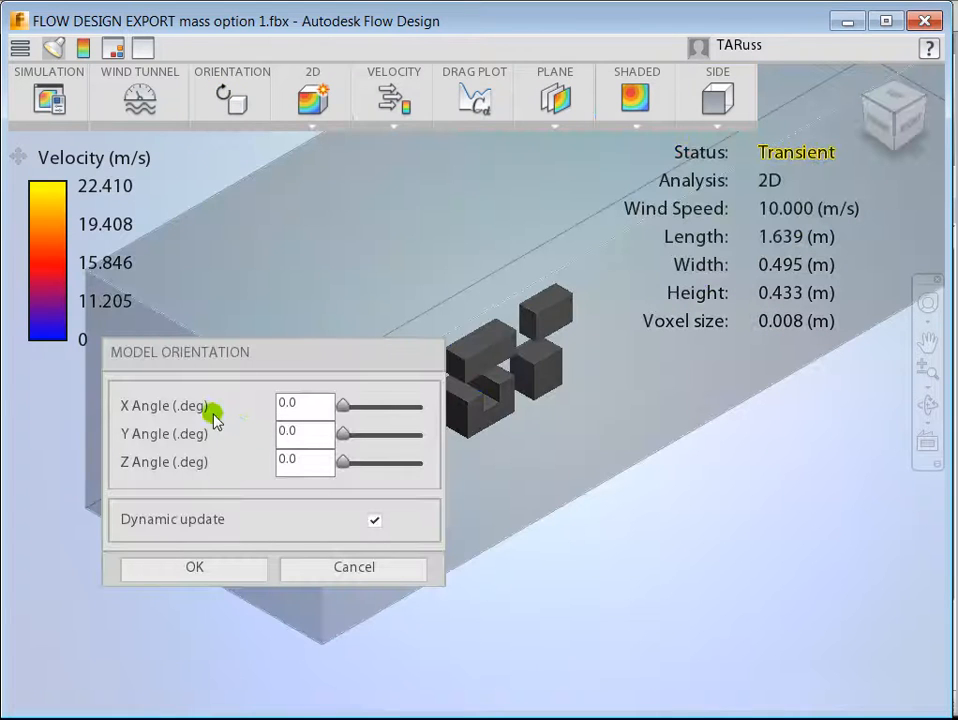
left_click_drag(297, 403, 278, 409)
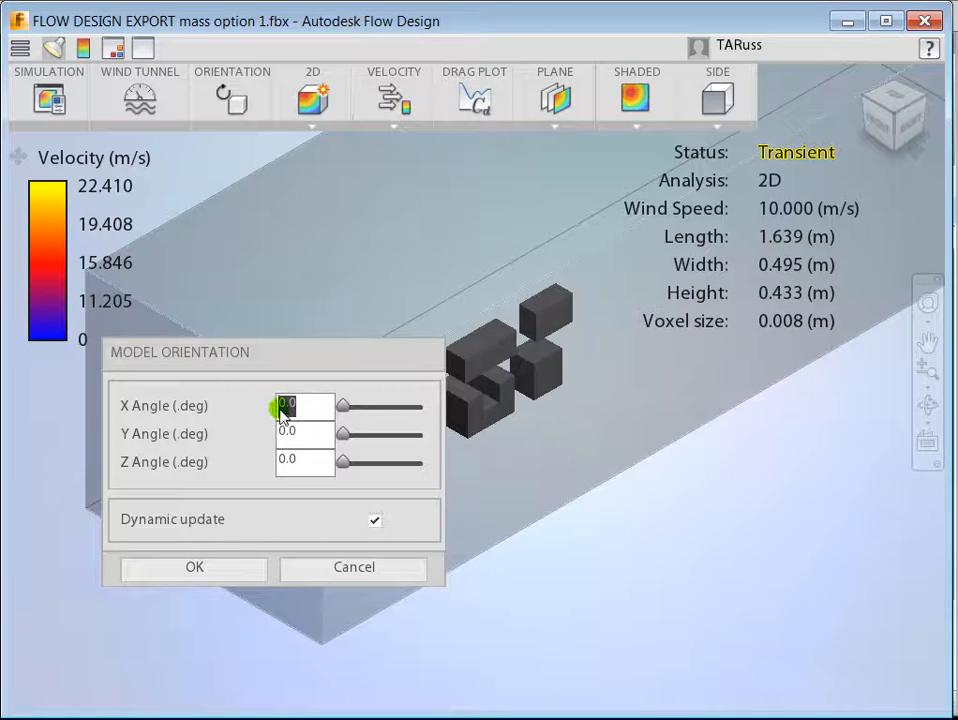
type("90")
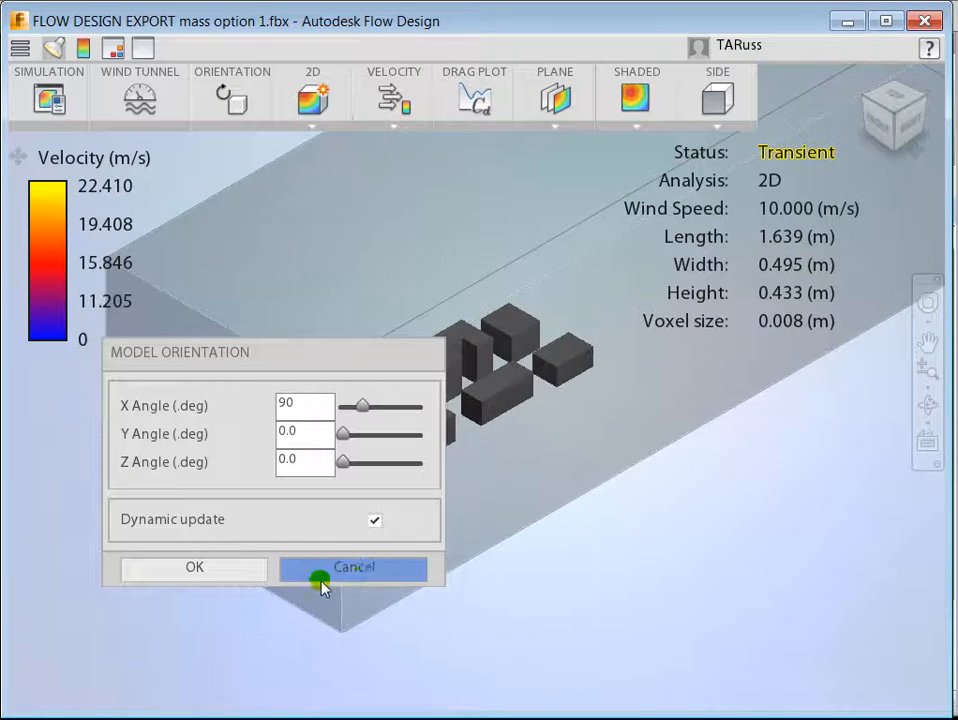
left_click(214, 570)
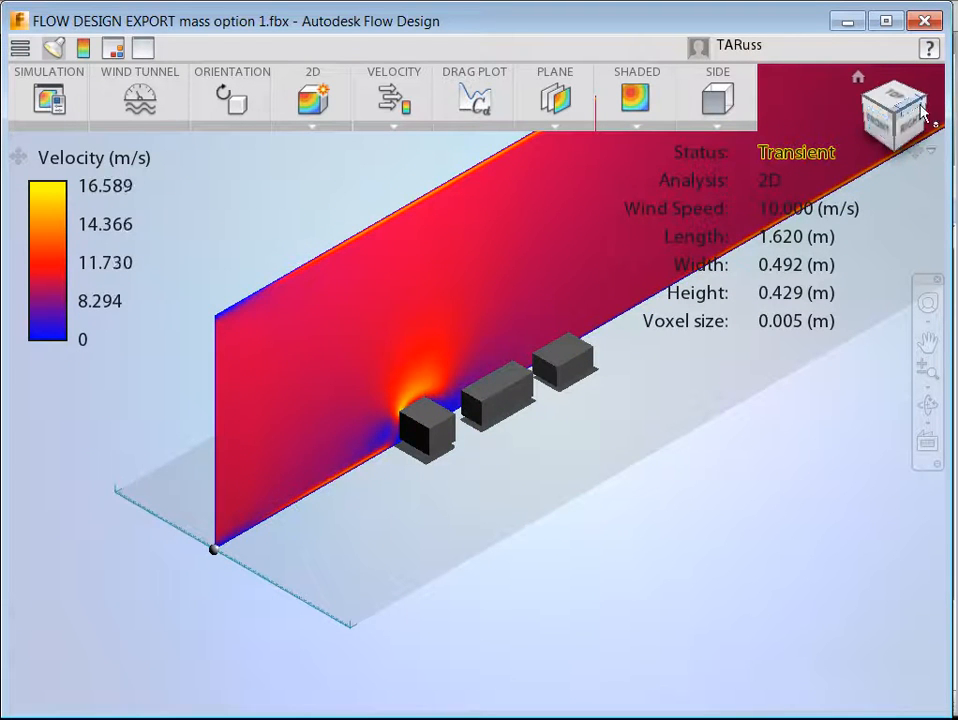
Step: Switch the 2D analysis plane from side to top and lower it so it cuts through all the building masses
mouse_move(885, 128)
left_mouse_down()
mouse_move(956, 115)
mouse_move(796, 122)
mouse_move(892, 126)
left_mouse_up()
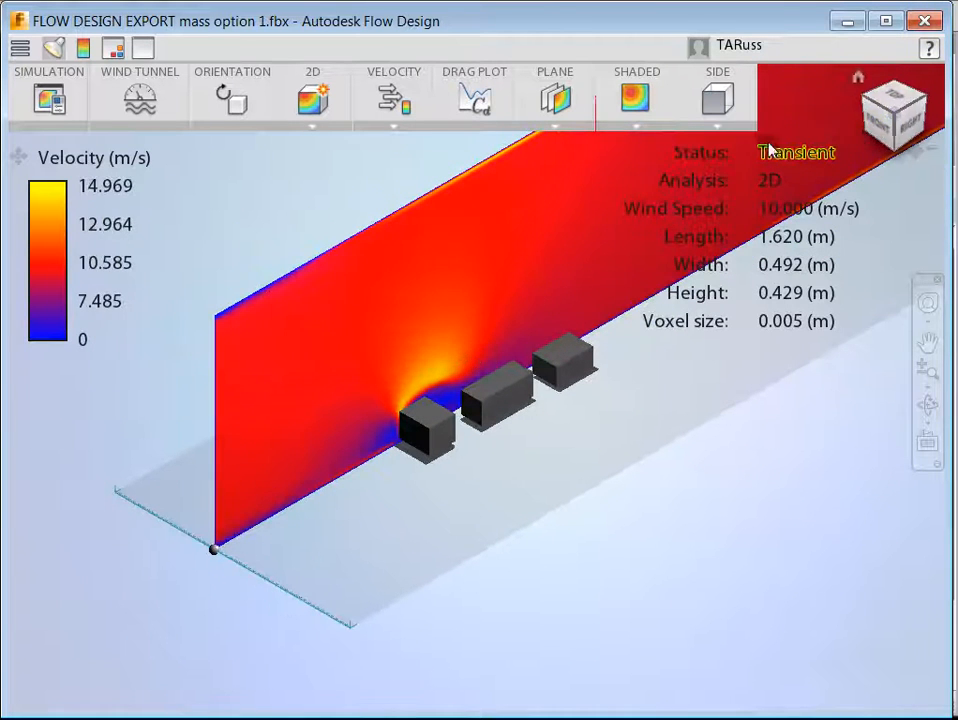
left_click(718, 128)
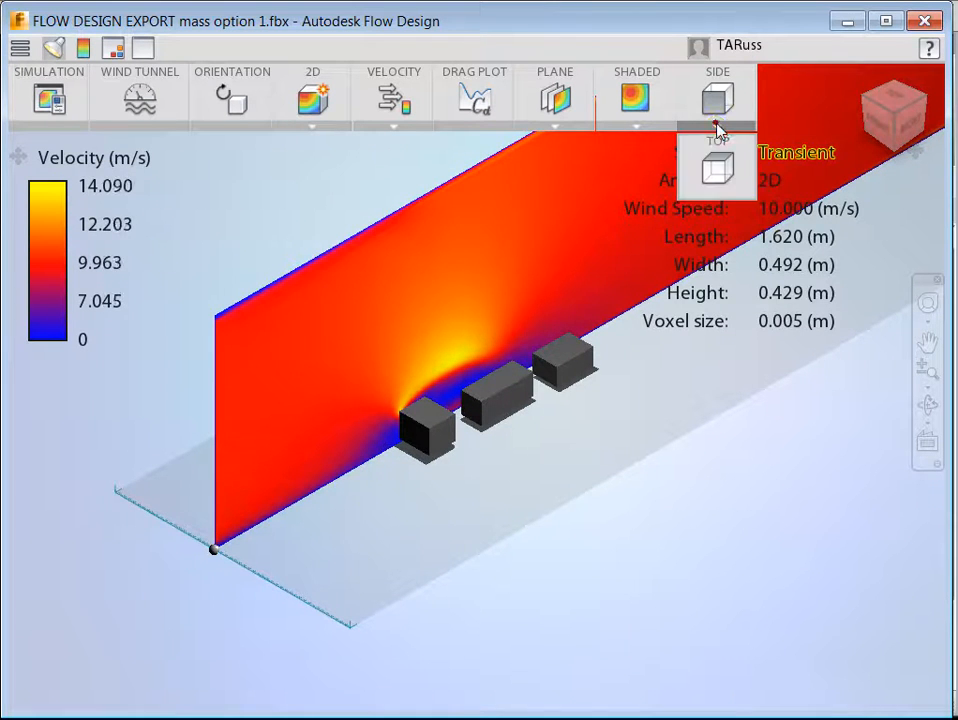
left_click(712, 173)
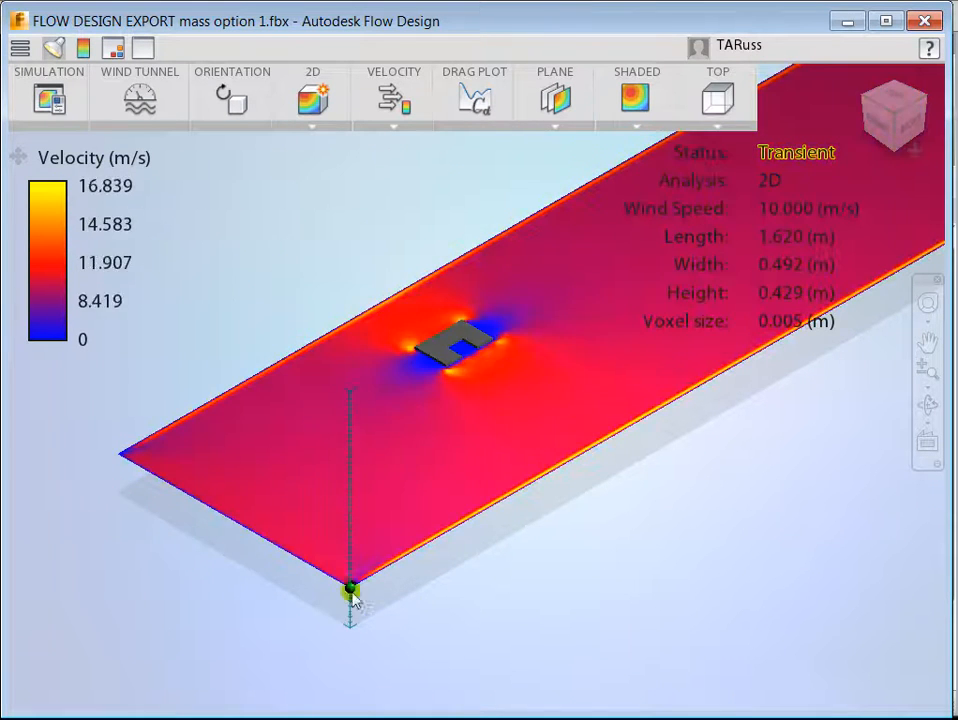
mouse_move(350, 592)
left_mouse_down()
mouse_move(351, 615)
mouse_move(348, 577)
mouse_move(351, 612)
left_mouse_up()
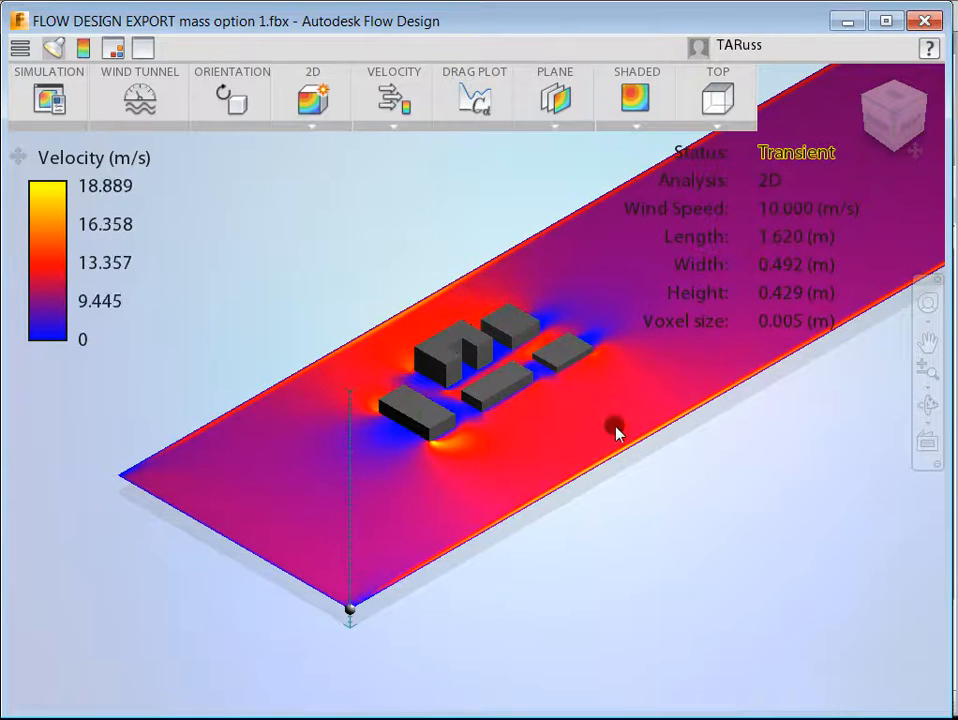
scroll(226, 526, "down", 1)
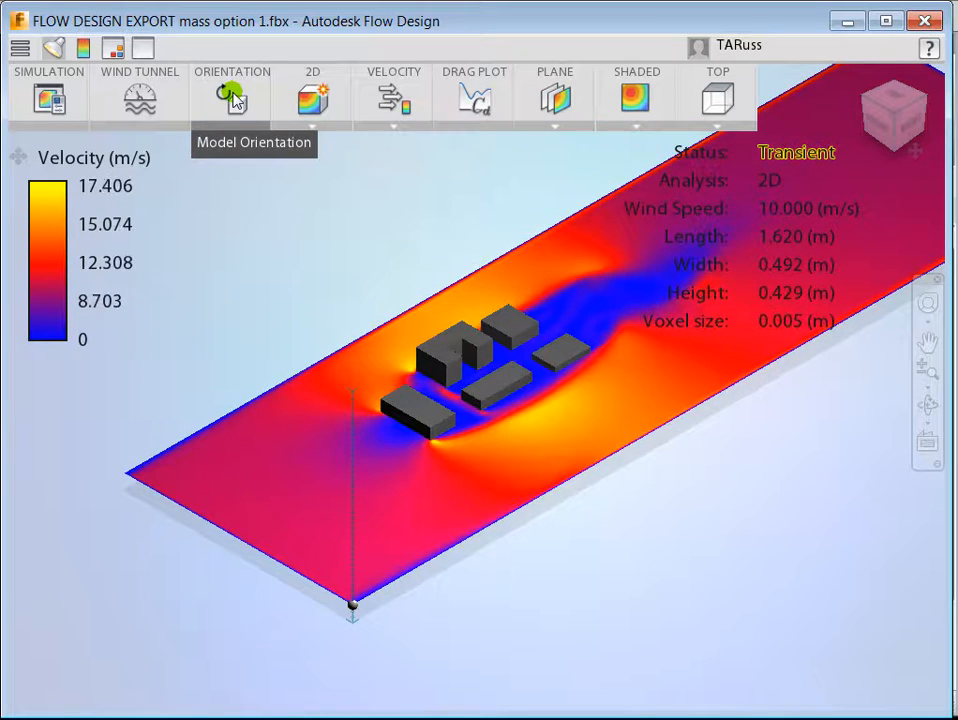
Step: Set the model orientation's Y angle to 180 degrees so the wind reaches the buildings from the opposite direction
left_click(233, 97)
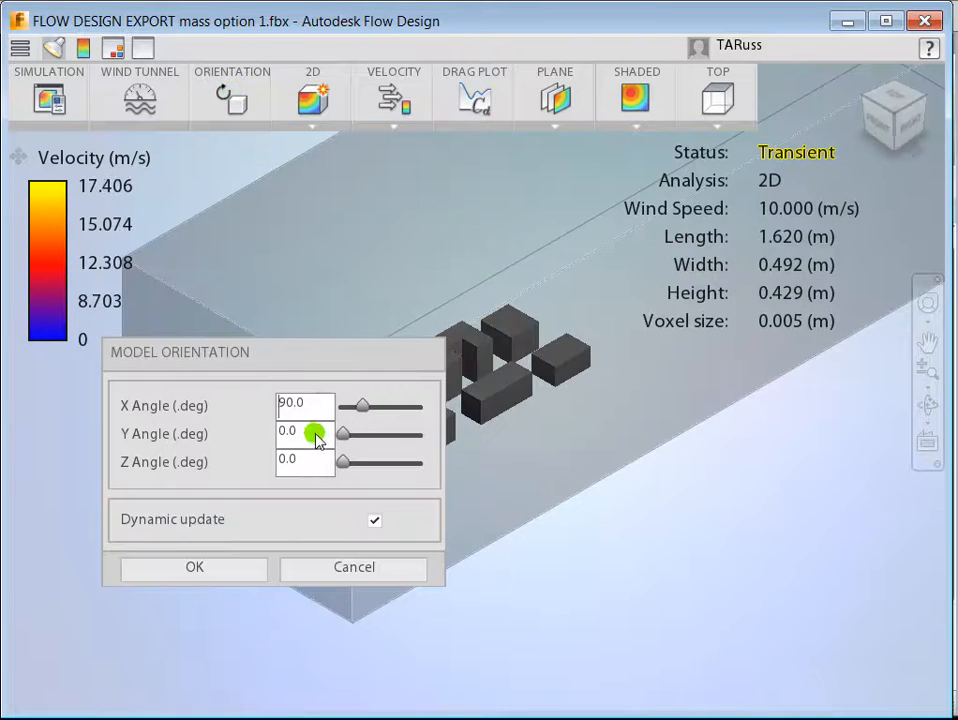
left_click_drag(308, 441, 281, 444)
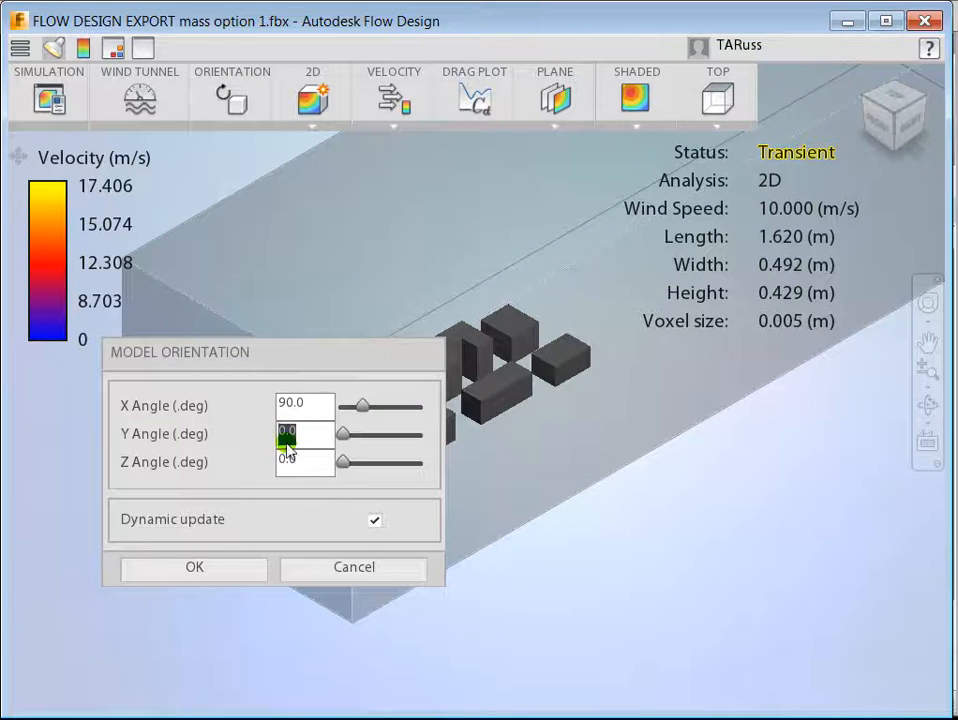
type("180")
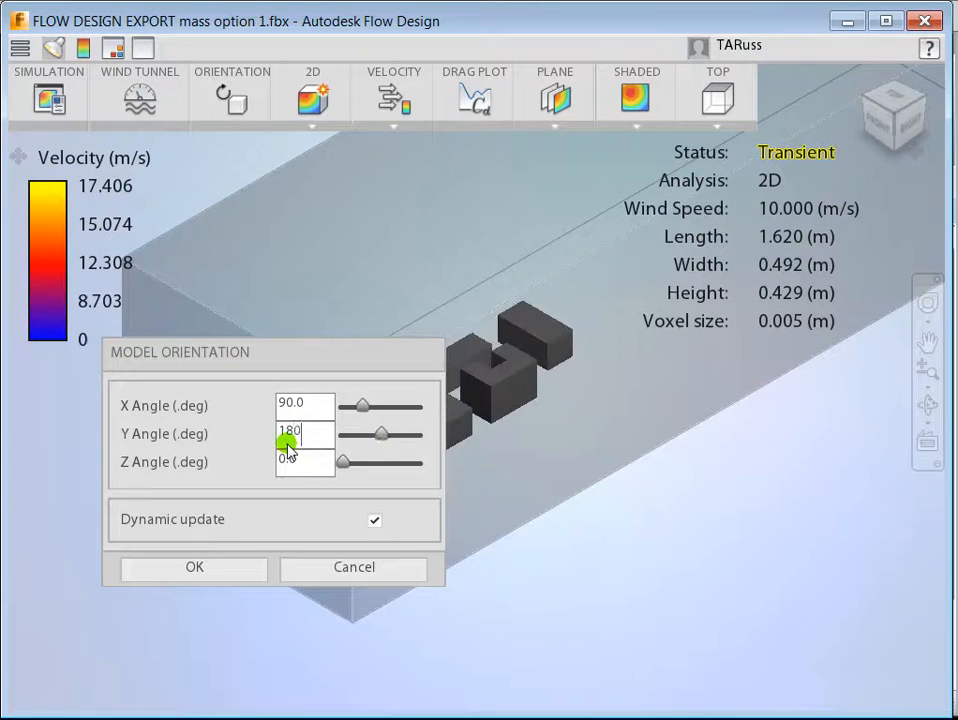
left_click(222, 567)
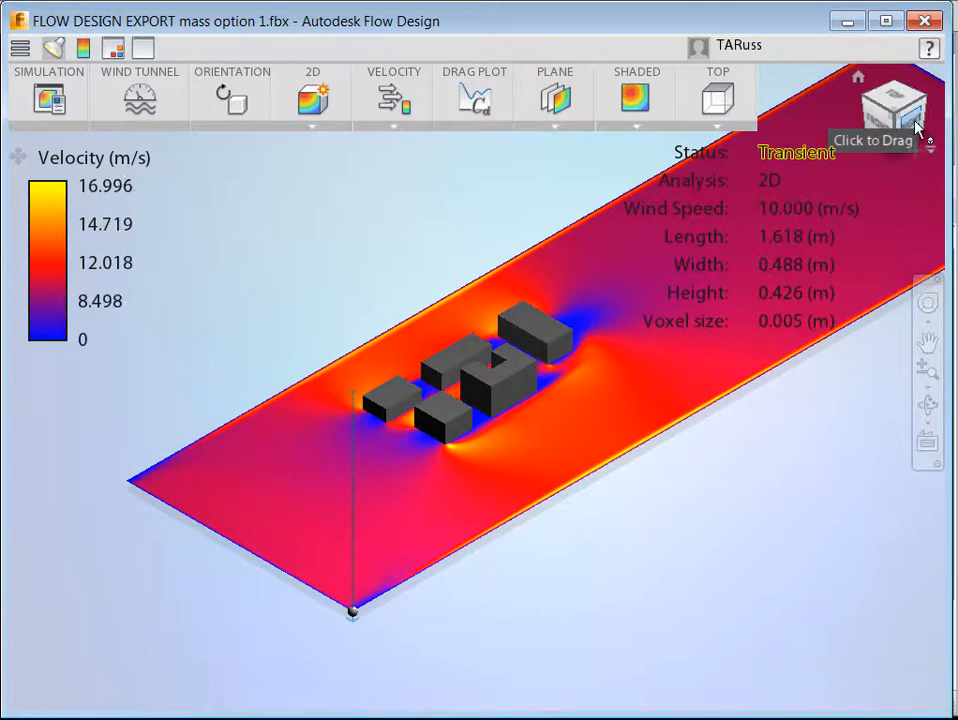
Step: Examine the wind velocity around the building masses up close from the opposite side of the model
mouse_move(914, 127)
left_mouse_down()
mouse_move(895, 120)
mouse_move(513, 156)
mouse_move(227, 131)
mouse_move(553, 157)
mouse_move(781, 156)
mouse_move(888, 137)
mouse_move(323, 156)
mouse_move(588, 148)
left_mouse_up()
scroll(440, 372, "up", 5)
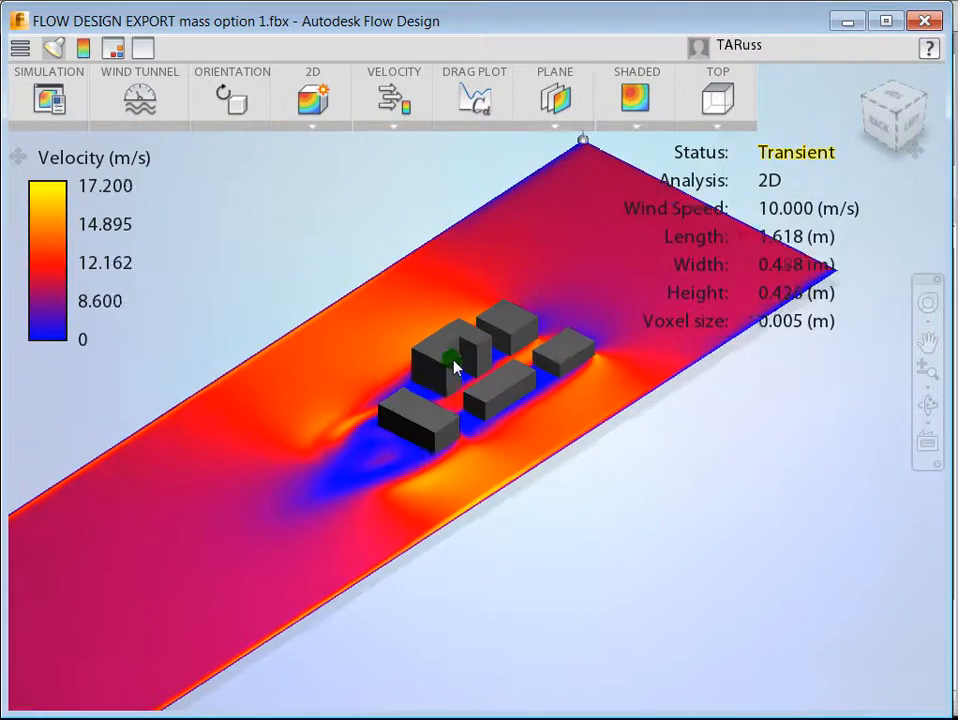
scroll(472, 348, "up", 3)
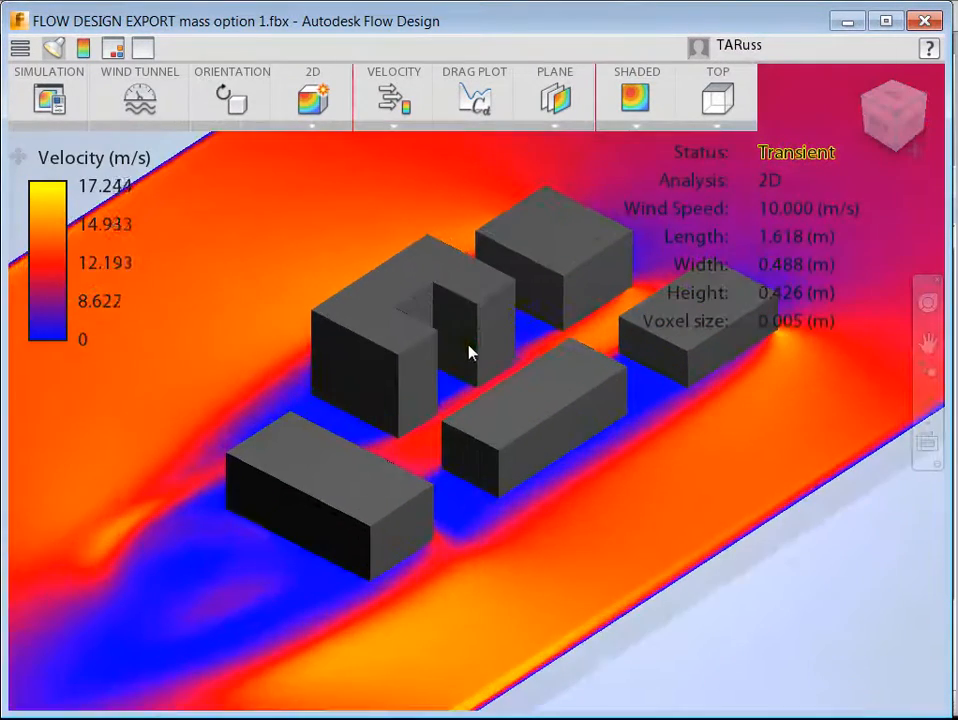
scroll(513, 370, "down", 5)
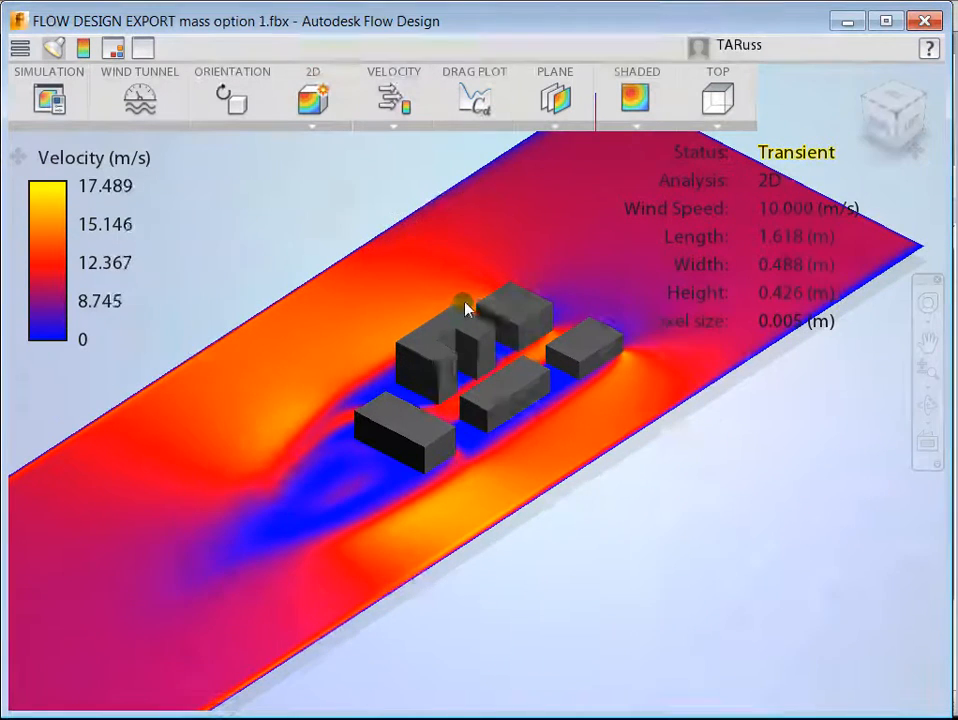
scroll(465, 303, "up", 3)
scroll(463, 302, "up", 1)
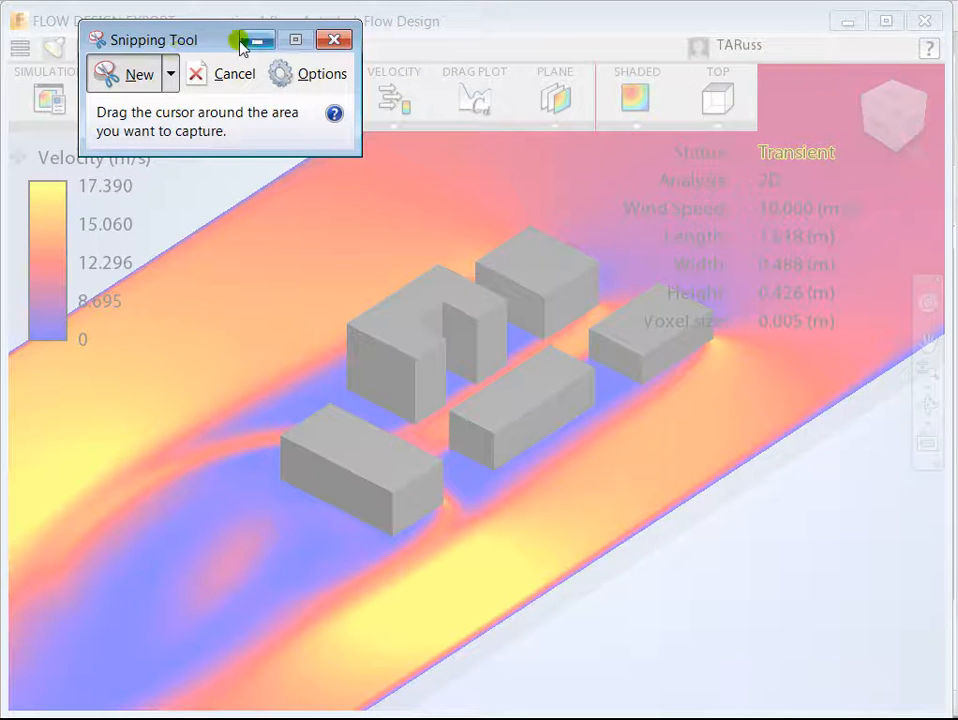
Step: Capture the wind-flow view of the building masses with Snipping Tool, and close it without saving the snip
left_click_drag(14, 126, 945, 706)
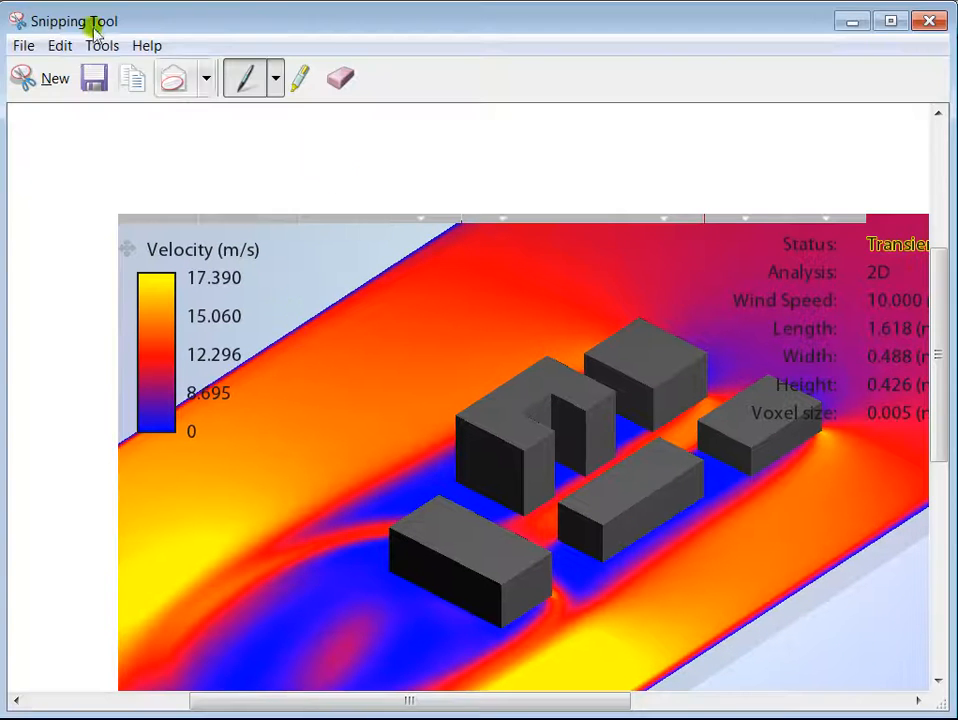
left_click(930, 24)
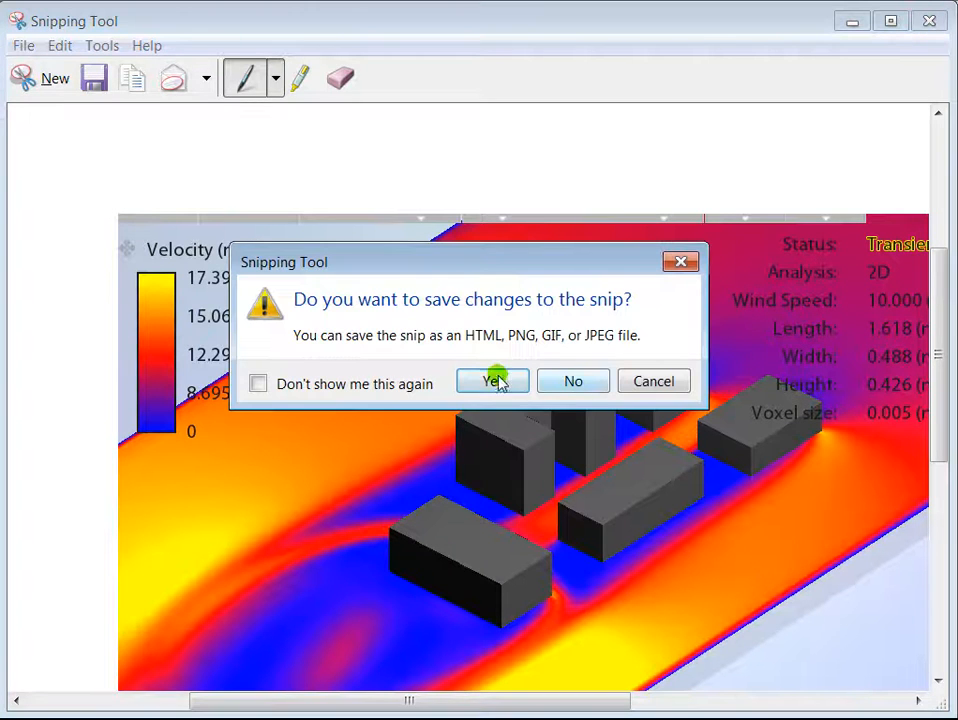
left_click(573, 382)
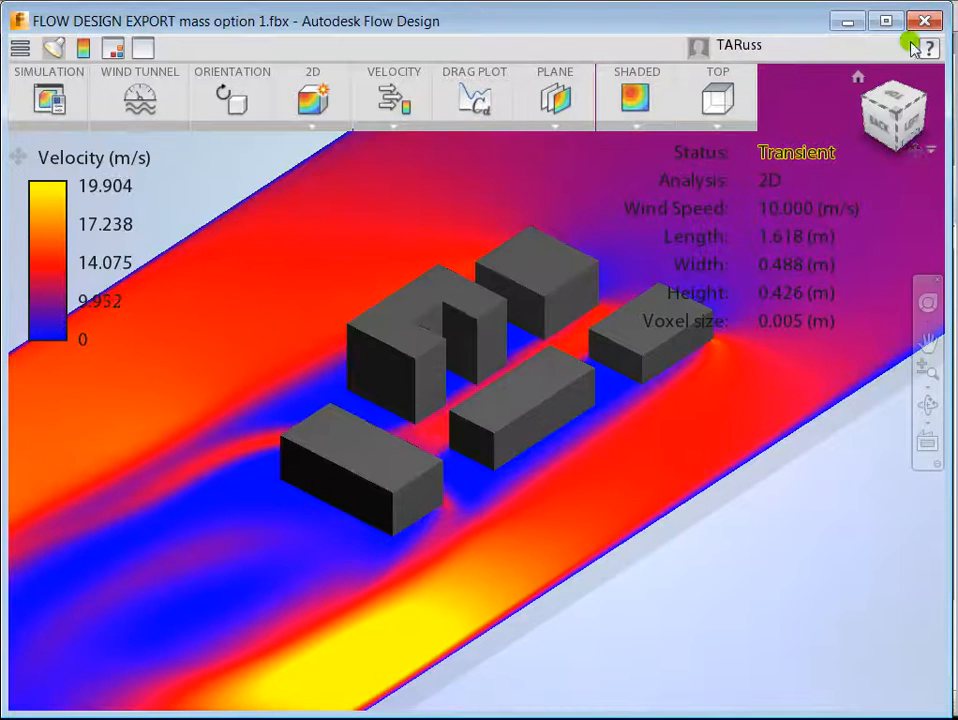
Step: Orbit the wind-flow model to view the building masses from another angle
left_click(900, 130)
mouse_move(260, 124)
left_mouse_down()
mouse_move(329, 150)
mouse_move(956, 150)
left_mouse_up()
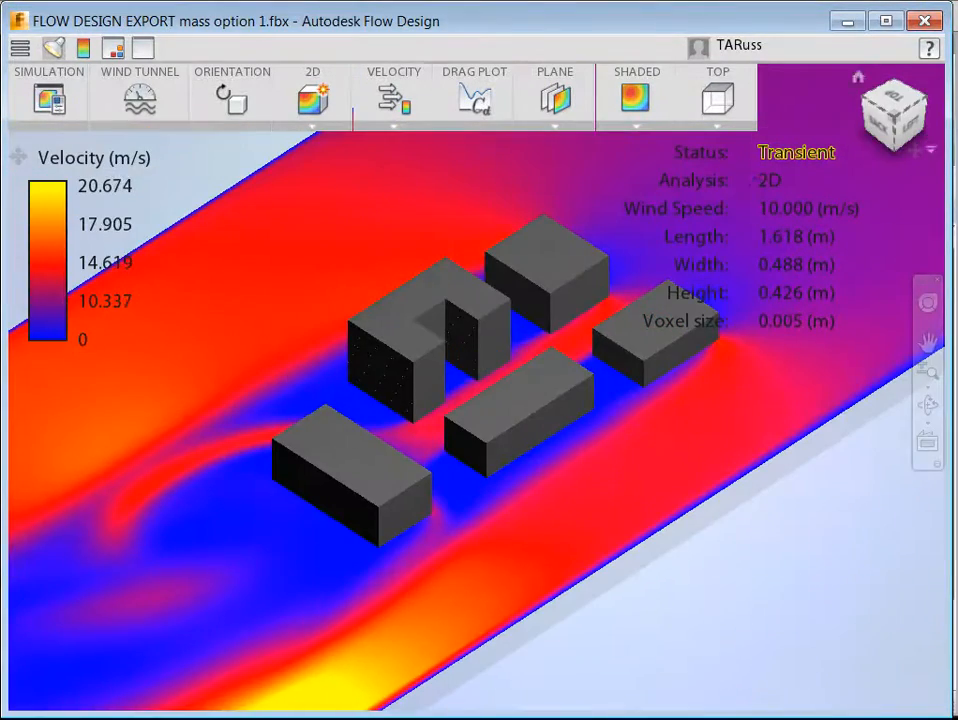